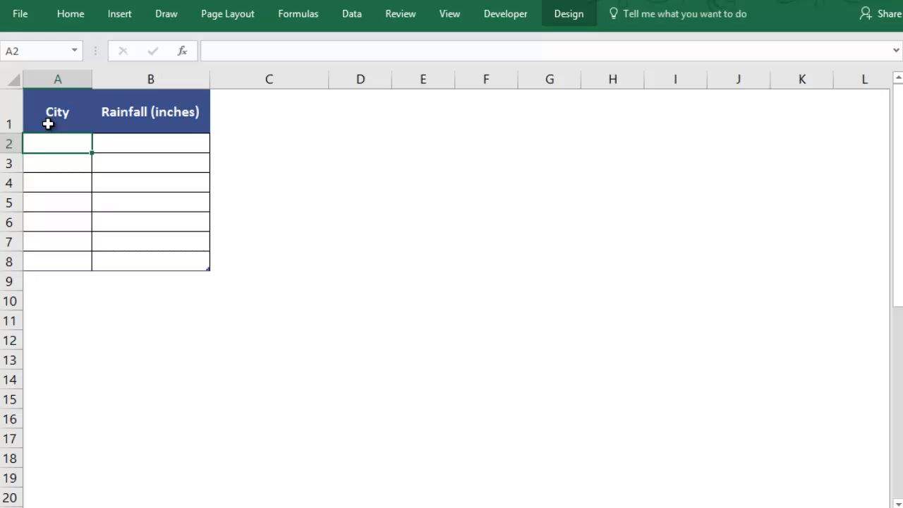
Fill the table with Chicago, Honolulu, Houston, Juneau, Las Vegas, Seattle and Tampa and rainfall values 36, 18, 48, 58, 4, 37 and 45
{"action": "type", "text": "Chicago"}
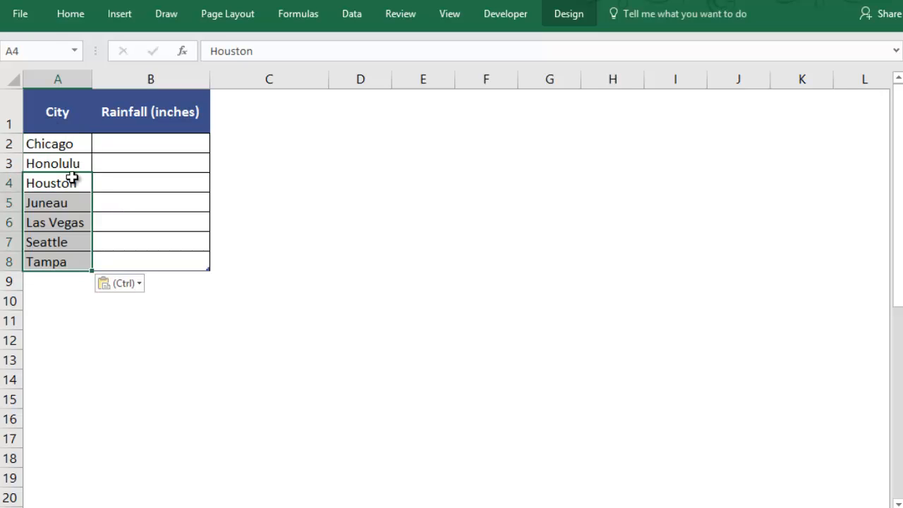
{"action": "left_click", "coordinate": [129, 141]}
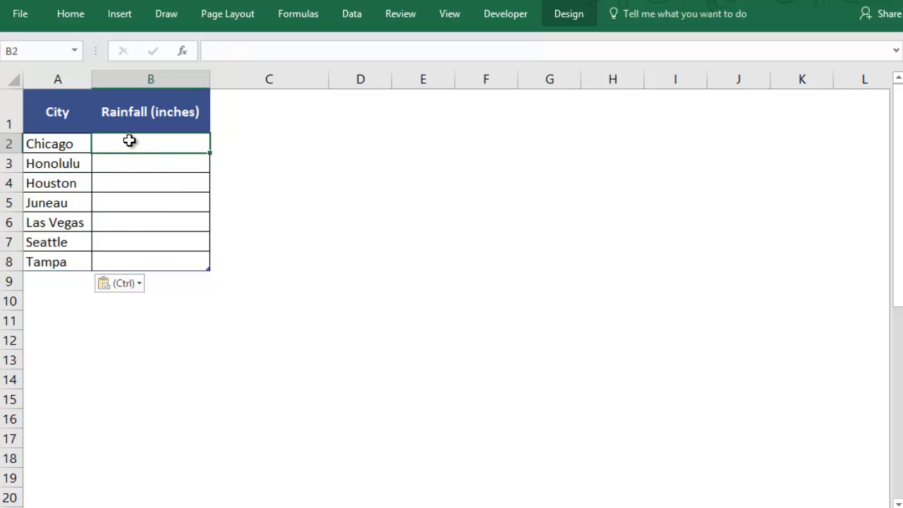
{"action": "type", "text": "36"}
{"action": "key", "text": "Return"}
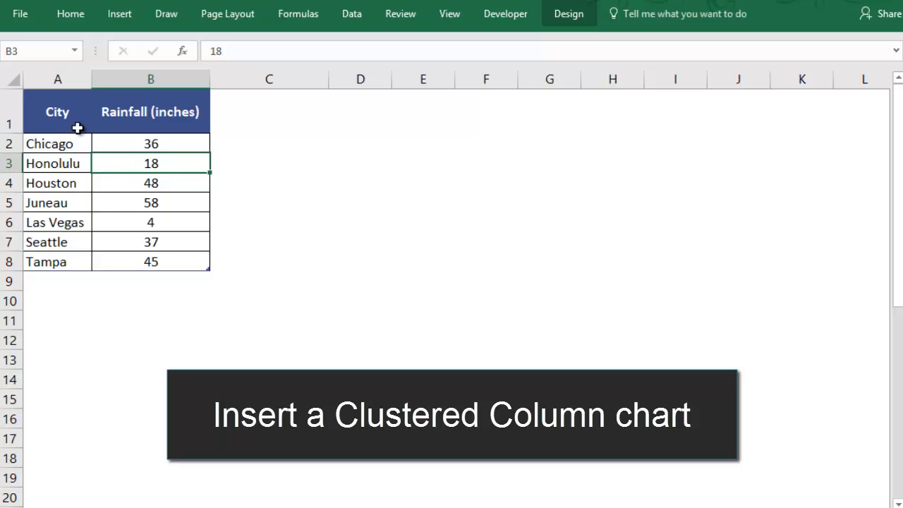
Insert a 2-D clustered column chart from the city and rainfall data in A1:B8
{"action": "left_click_drag", "start_coordinate": [78, 125], "coordinate": [147, 256]}
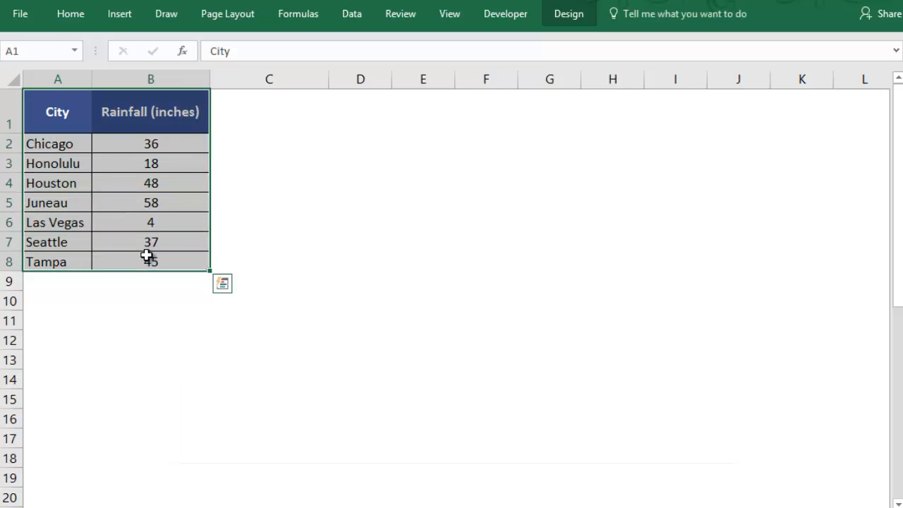
{"action": "left_click", "coordinate": [117, 15]}
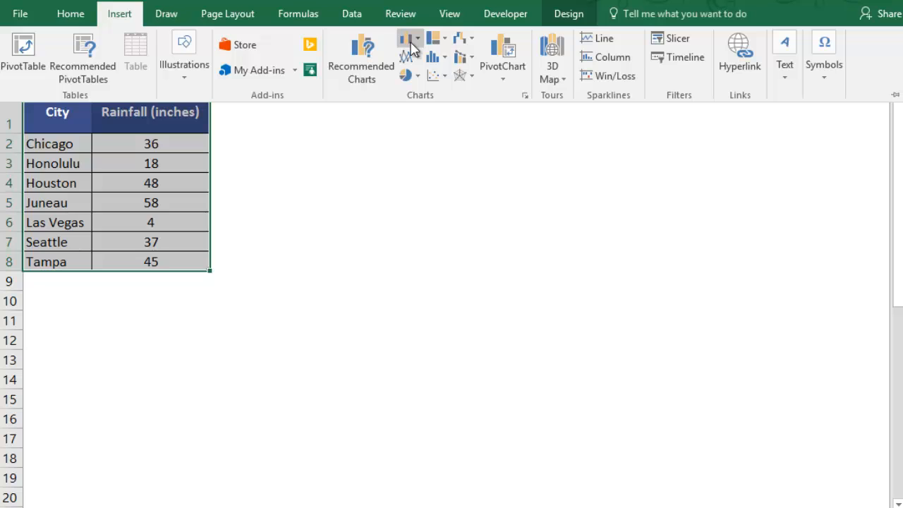
{"action": "left_click", "coordinate": [409, 41]}
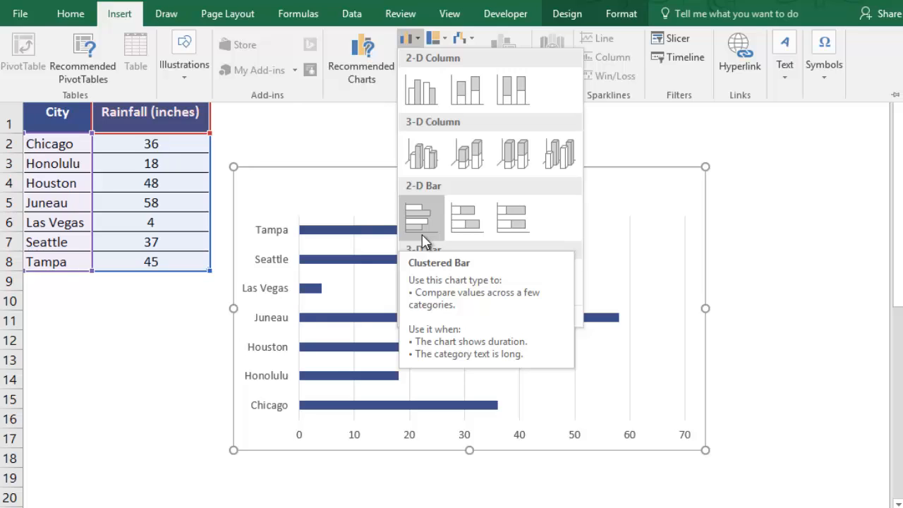
{"action": "left_click", "coordinate": [424, 87]}
{"action": "key", "text": "ctrl+F1"}
Change the chart title to "Average Annual Rainfall (inches)"
{"action": "left_click", "coordinate": [411, 189]}
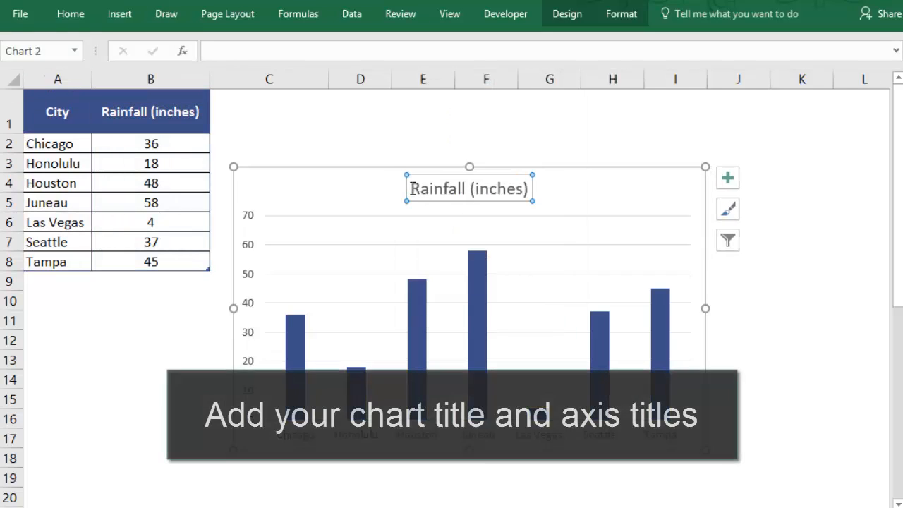
{"action": "type", "text": "Average Annual"}
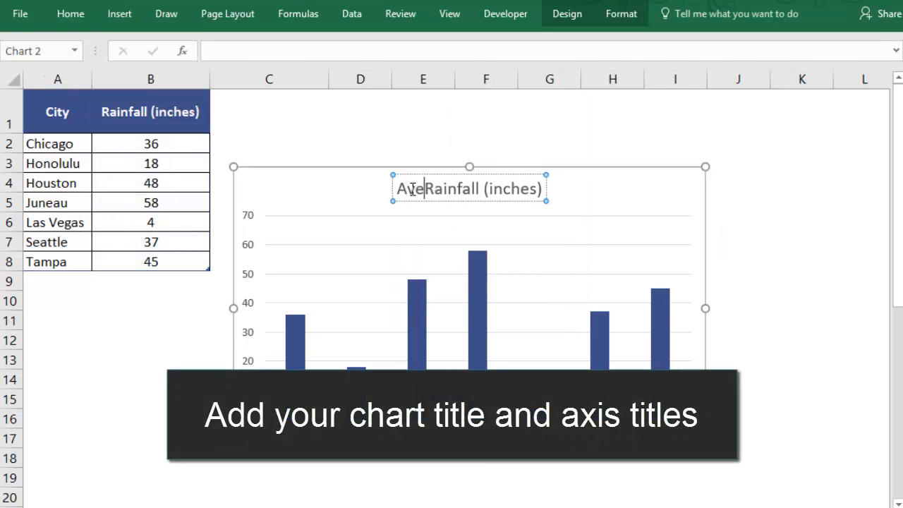
{"action": "left_click", "coordinate": [633, 187]}
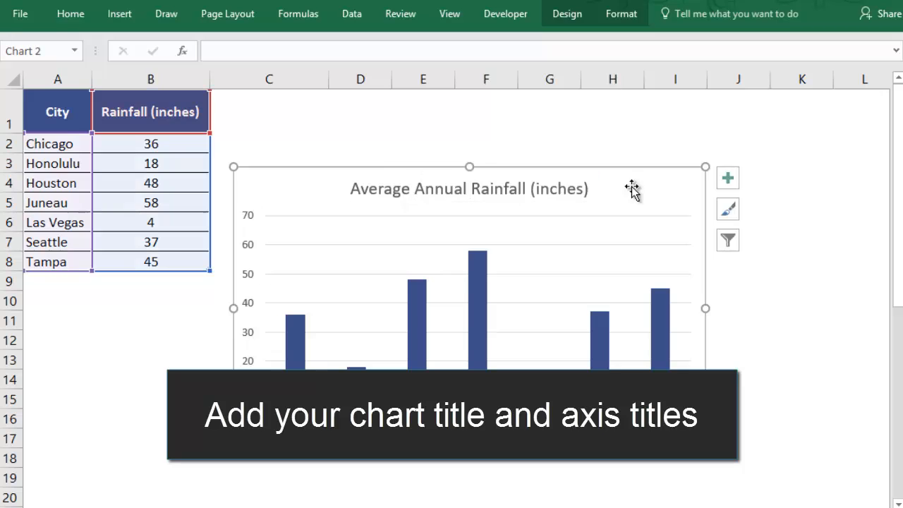
Add axis titles to the chart and link the horizontal axis title to the City header in cell A1
{"action": "left_click", "coordinate": [727, 181]}
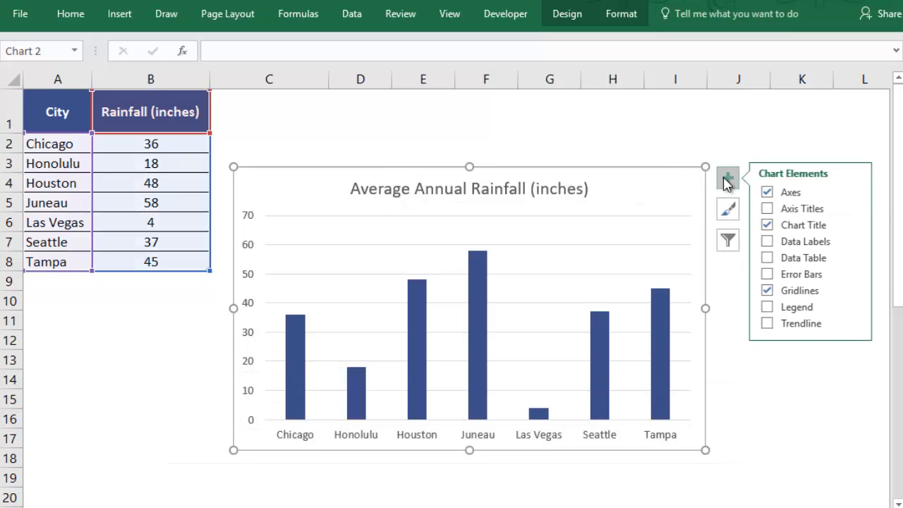
{"action": "left_click", "coordinate": [767, 209]}
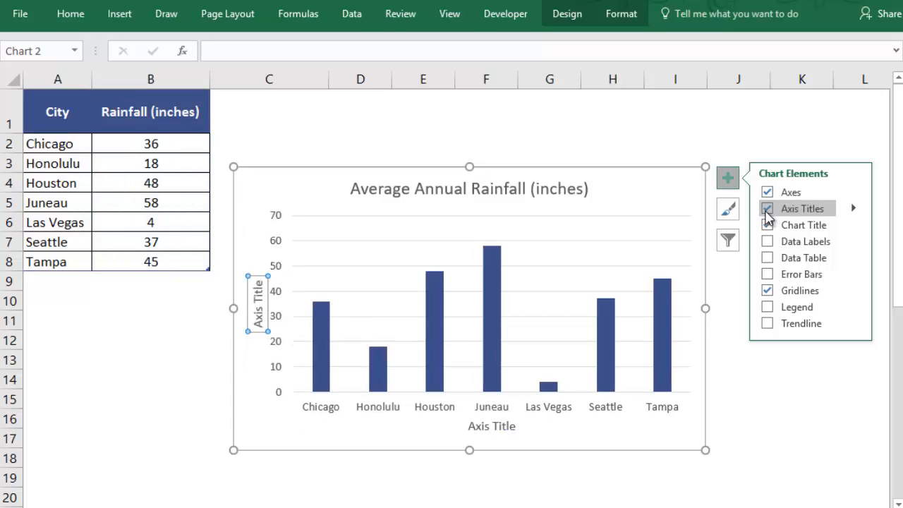
{"action": "left_click", "coordinate": [489, 427]}
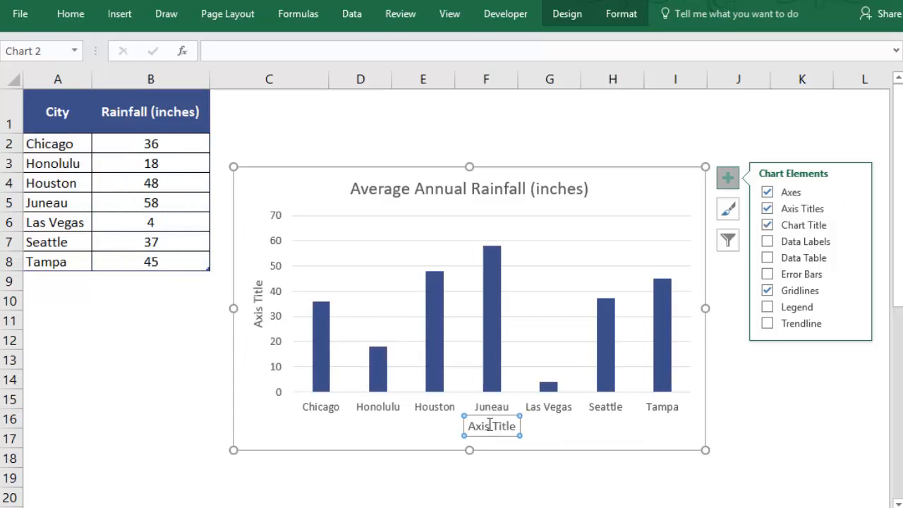
{"action": "left_click", "coordinate": [392, 51]}
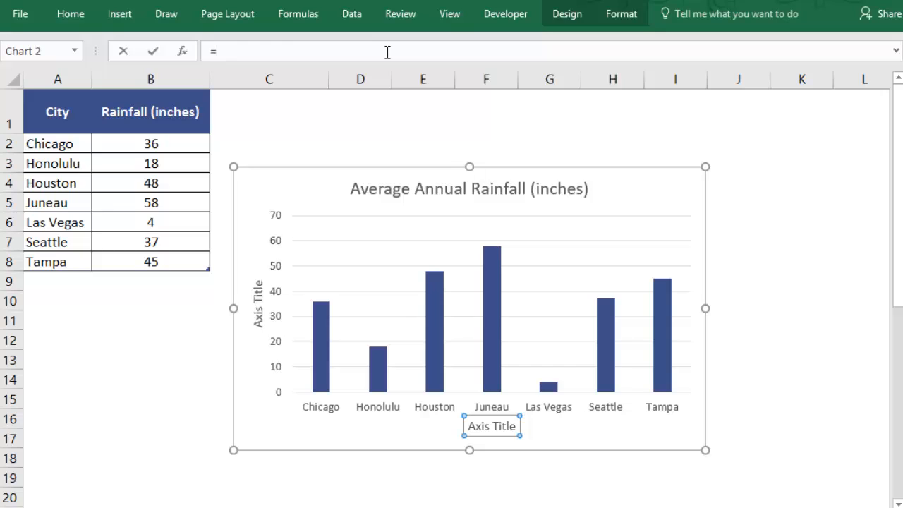
{"action": "type", "text": "="}
{"action": "left_click", "coordinate": [59, 115]}
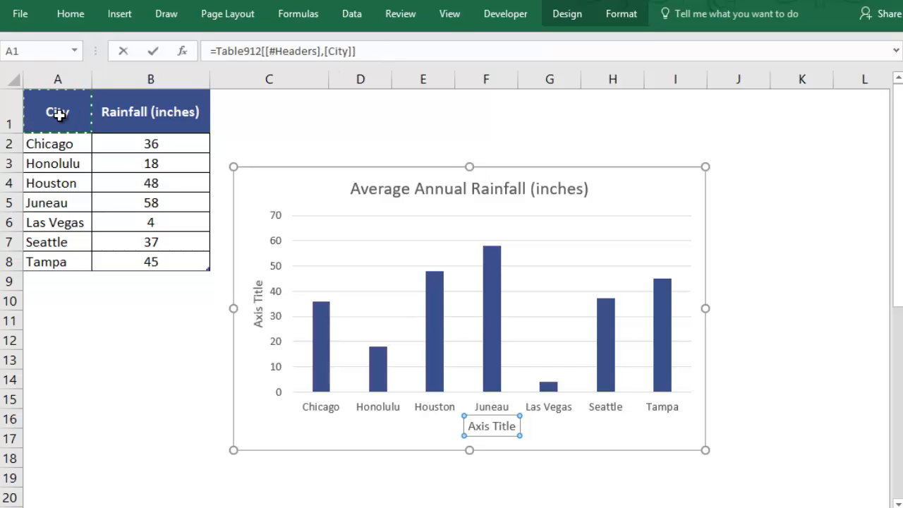
{"action": "key", "text": "Return"}
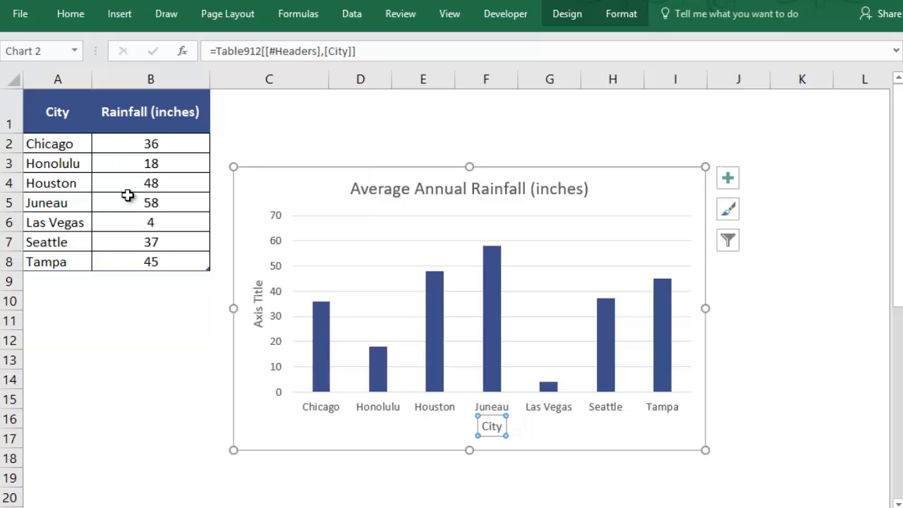
Set the vertical axis title to "Annual Precipitation (inches)"
{"action": "left_click", "coordinate": [255, 299]}
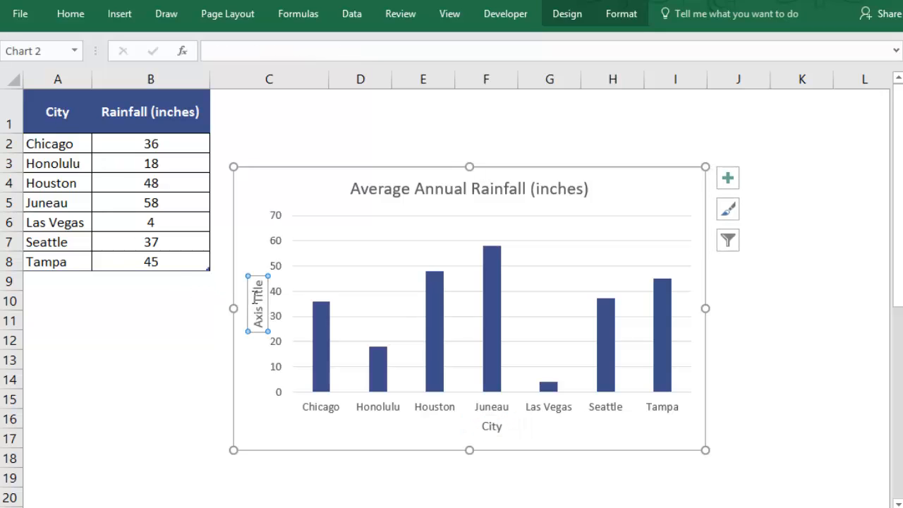
{"action": "left_click", "coordinate": [293, 51]}
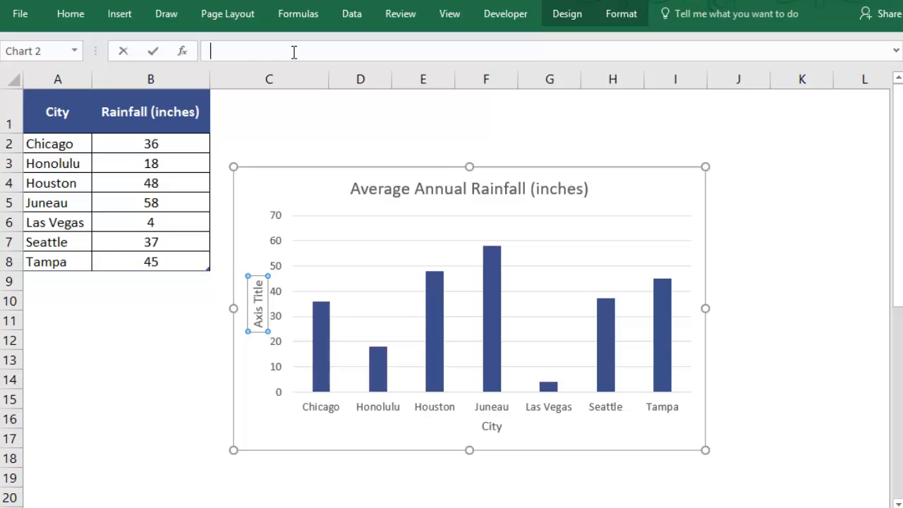
{"action": "type", "text": "Annual Precipitation ("}
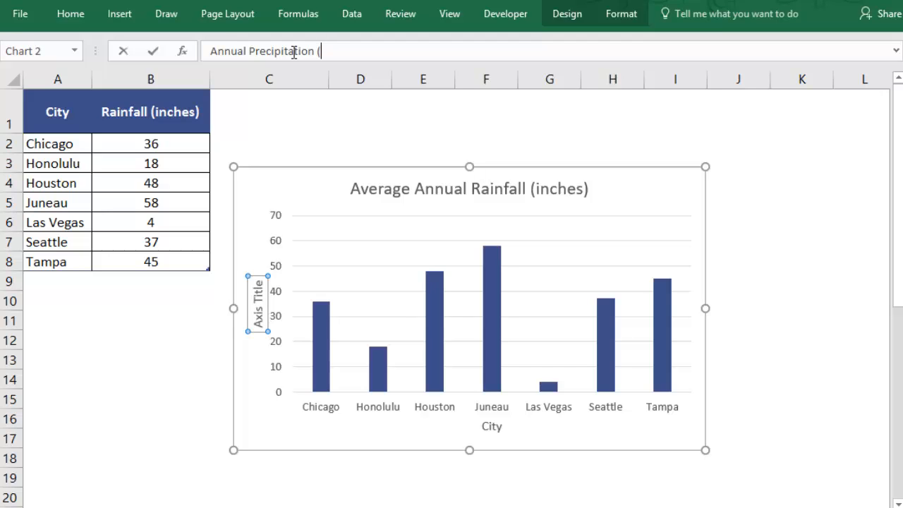
{"action": "type", "text": "inches"}
{"action": "key", "text": "Return"}
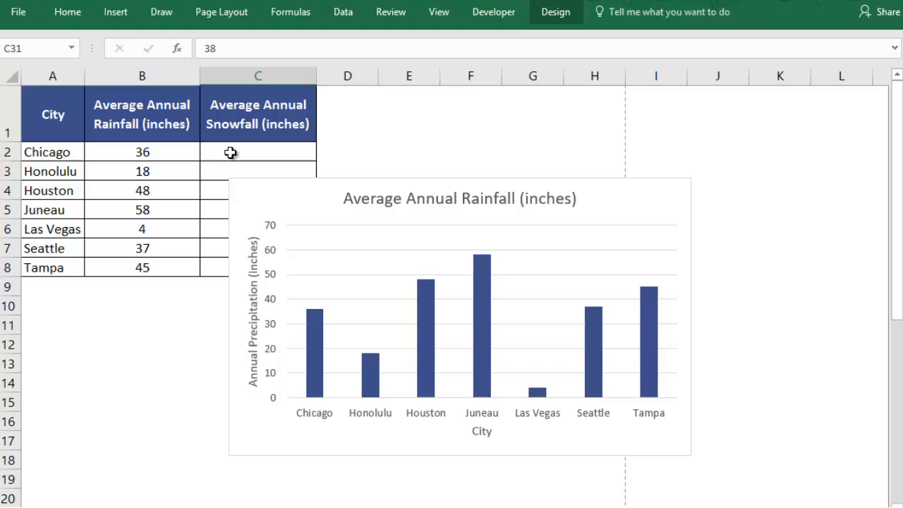
Paste the snowfall values 38, 0, 0, 97, 1, 11 and 0 into C2:C8 and move the chart clear of the table
{"action": "left_click", "coordinate": [230, 152]}
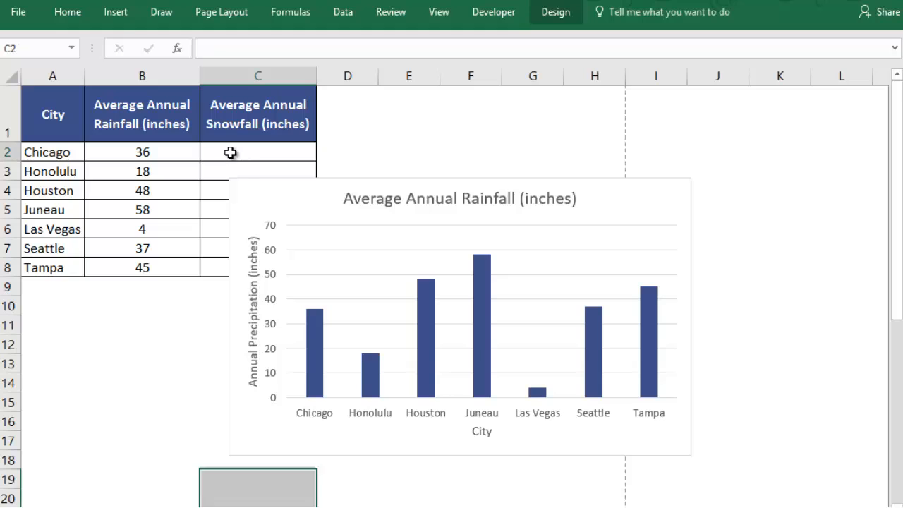
{"action": "key", "text": "ctrl+v"}
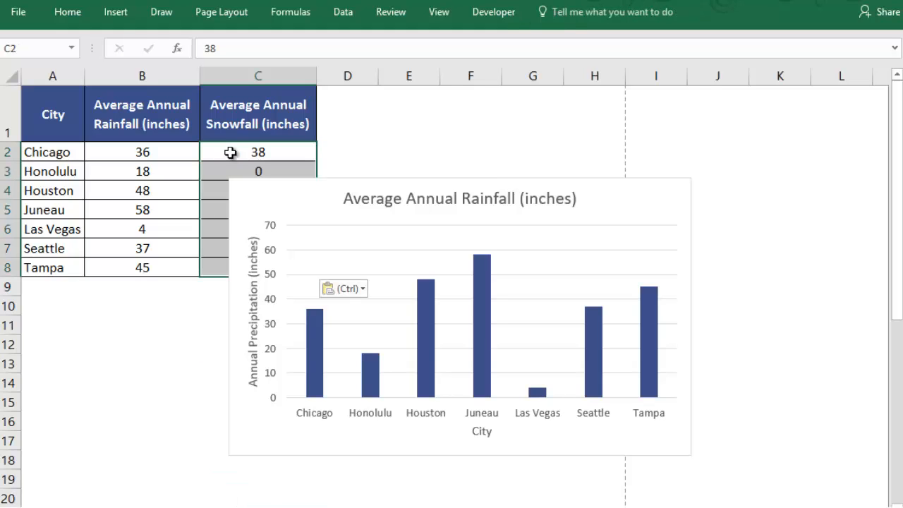
{"action": "left_click_drag", "start_coordinate": [242, 201], "coordinate": [347, 182]}
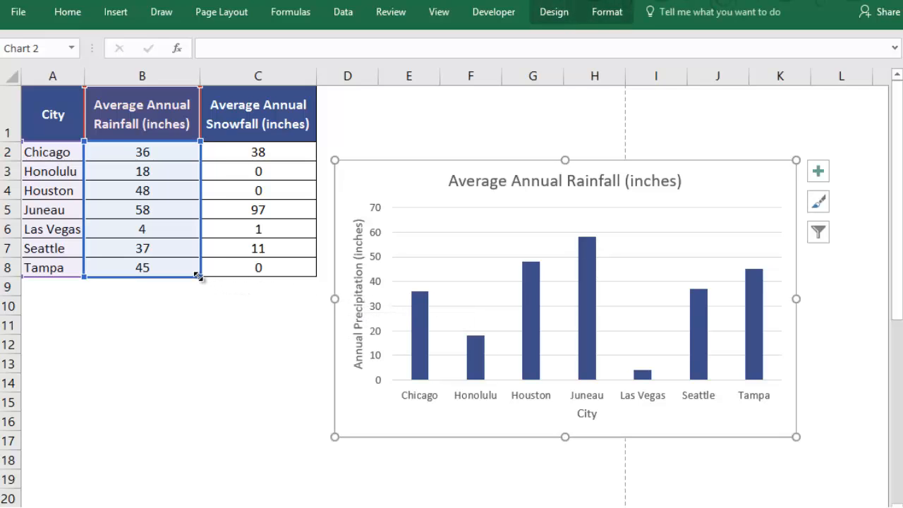
Extend the chart's data range to the snowfall column and add the chart title "Average Annual Precipitation (inches)"
{"action": "left_click_drag", "start_coordinate": [205, 276], "coordinate": [290, 280]}
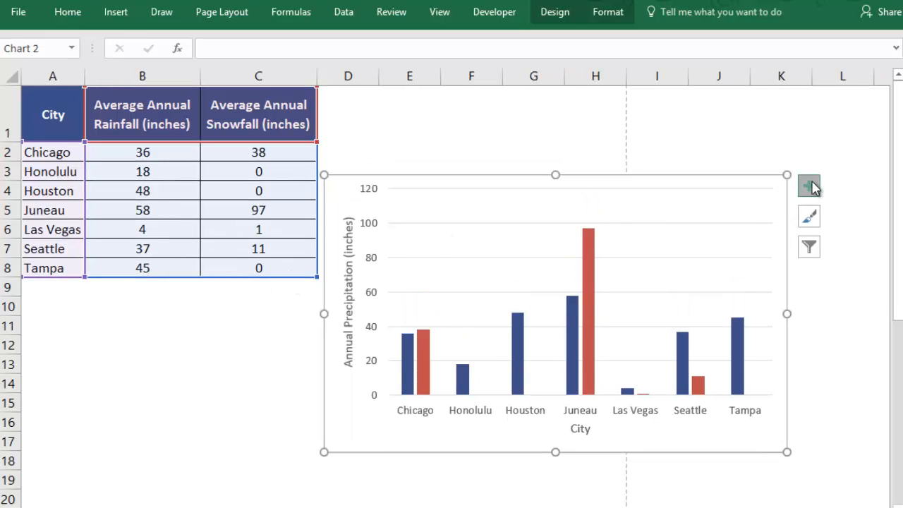
{"action": "left_click", "coordinate": [810, 186]}
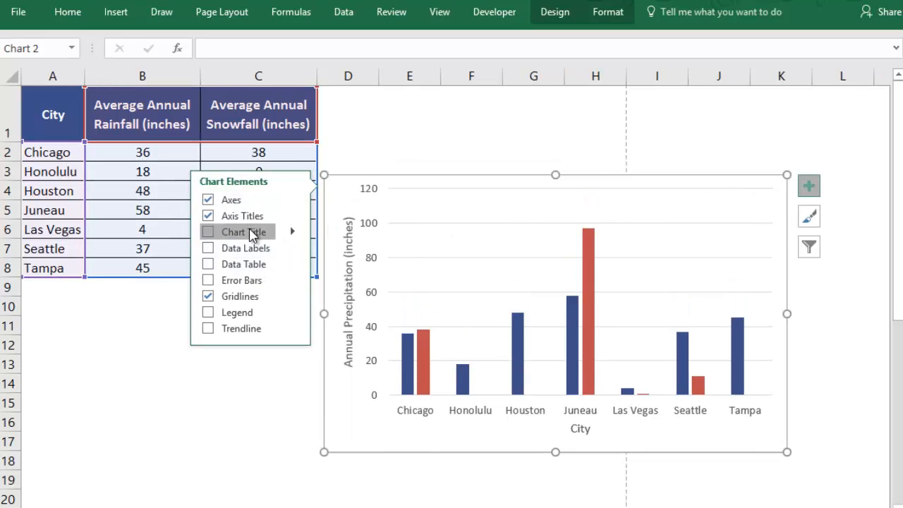
{"action": "left_click", "coordinate": [208, 232]}
{"action": "type", "text": "Average Annual Precipitation (inches)"}
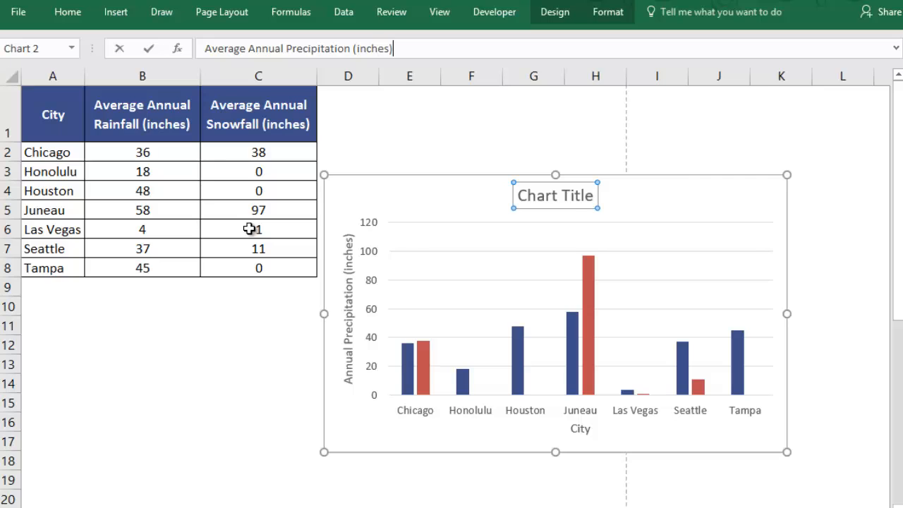
{"action": "key", "text": "Return"}
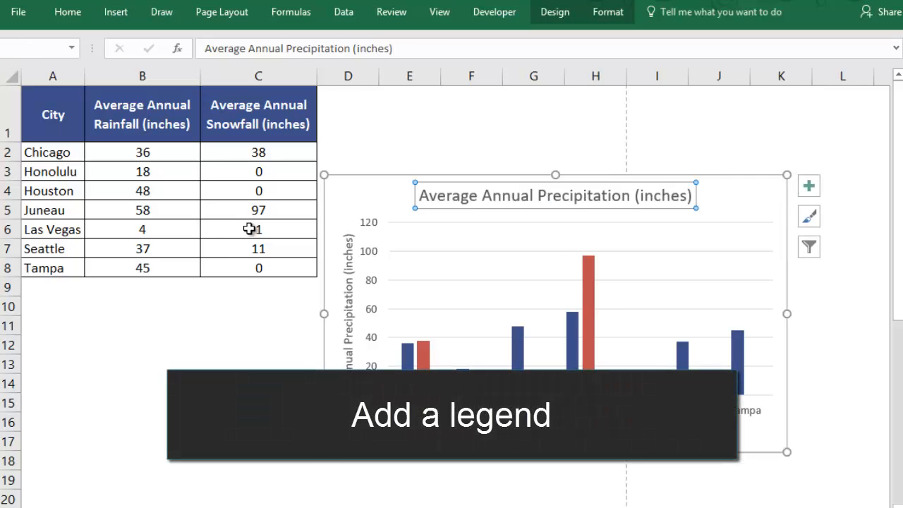
Add a legend to the precipitation chart using the Bottom placement, and deselect the chart
{"action": "left_click", "coordinate": [809, 184]}
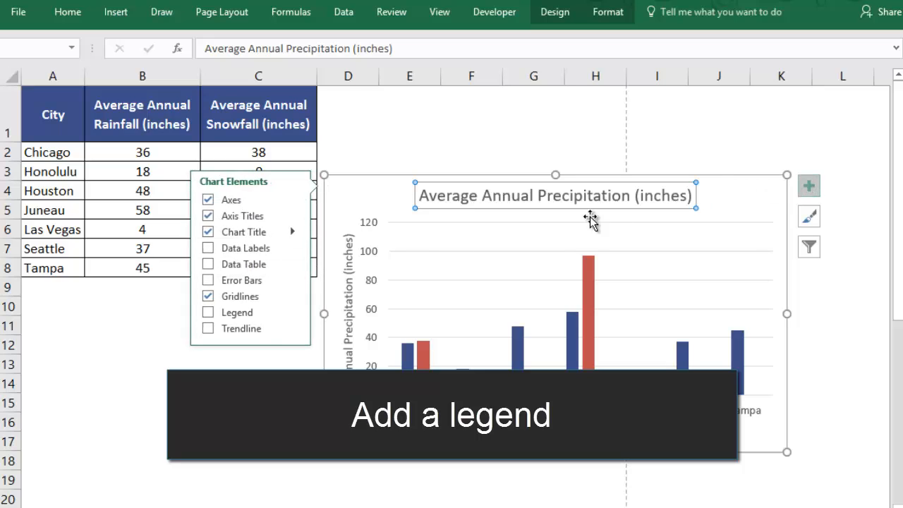
{"action": "left_click", "coordinate": [290, 312]}
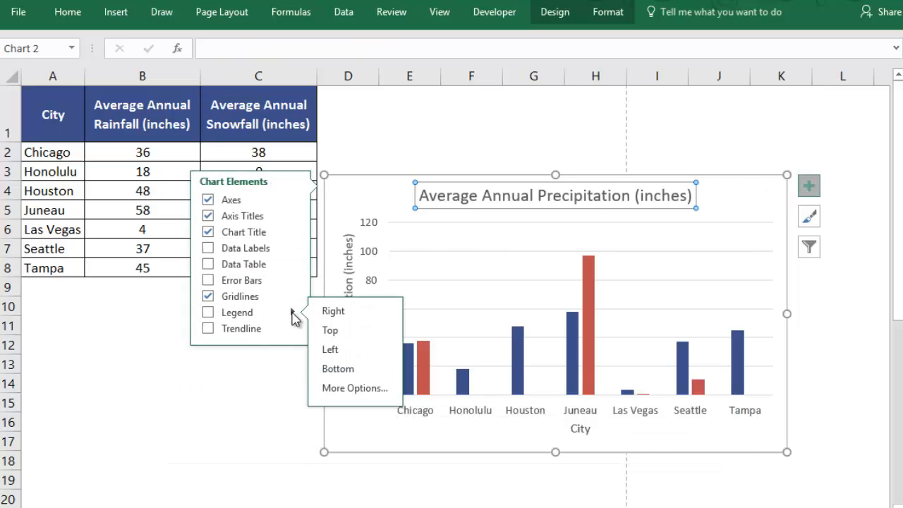
{"action": "left_click", "coordinate": [325, 370]}
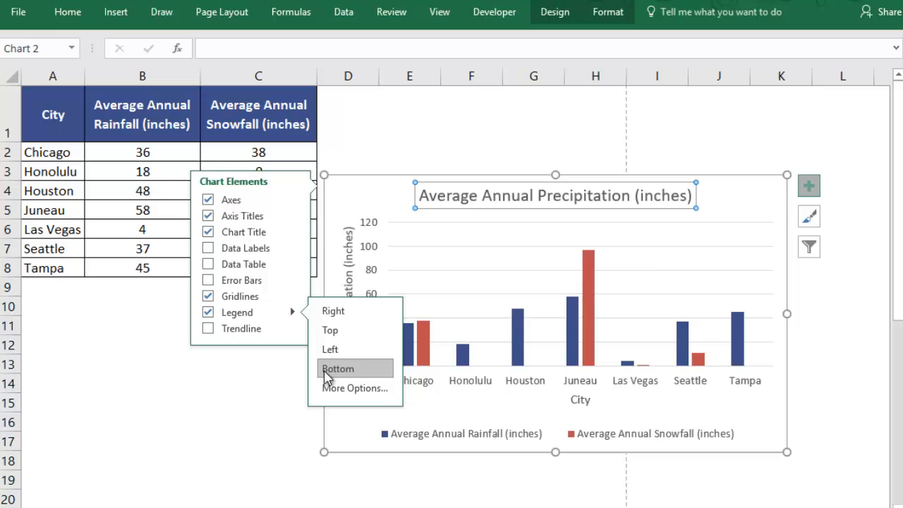
{"action": "left_click", "coordinate": [264, 379]}
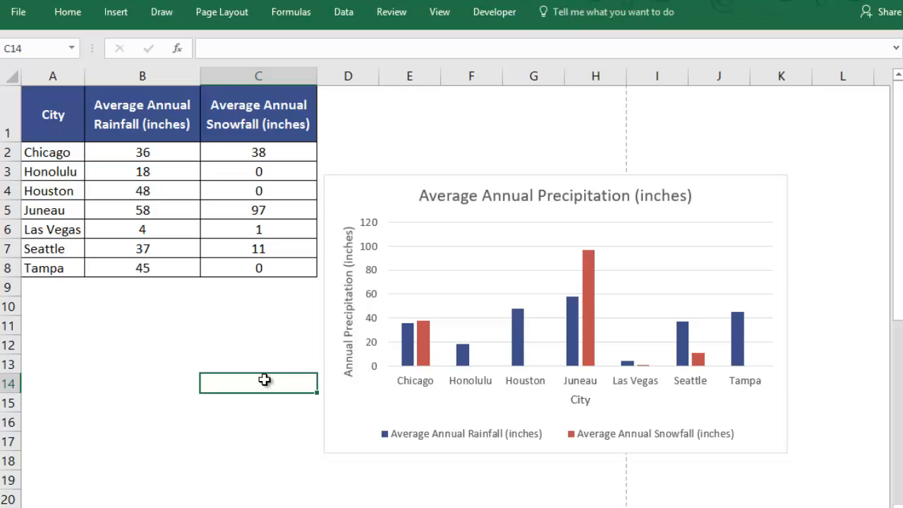
{"action": "left_click", "coordinate": [349, 407]}
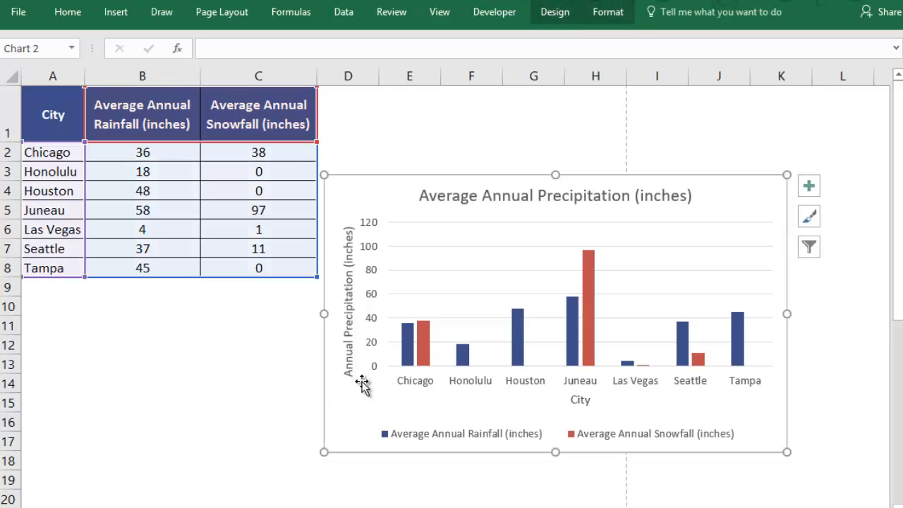
{"action": "left_click", "coordinate": [569, 13]}
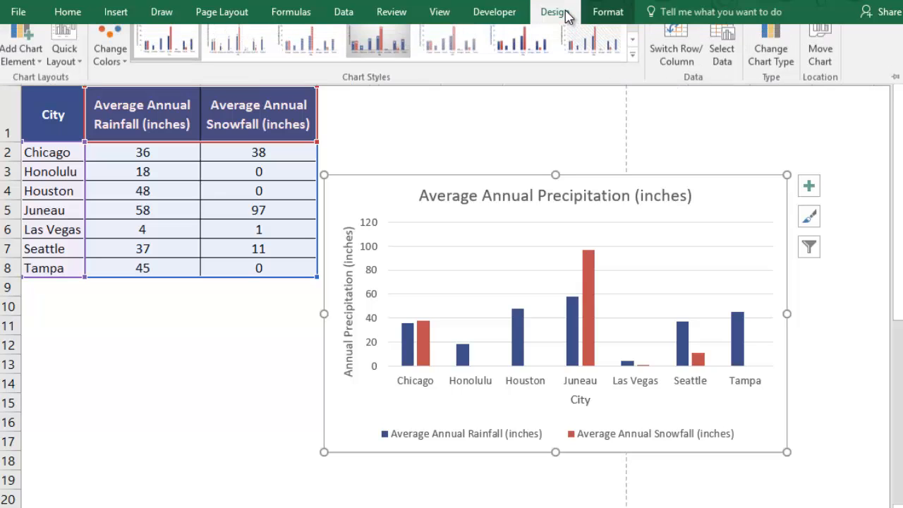
{"action": "left_click", "coordinate": [786, 56]}
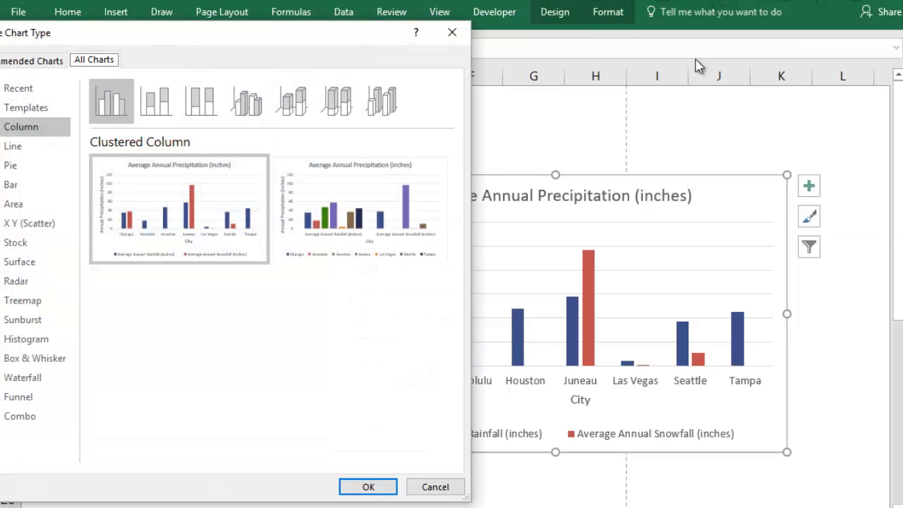
{"action": "left_click", "coordinate": [24, 188]}
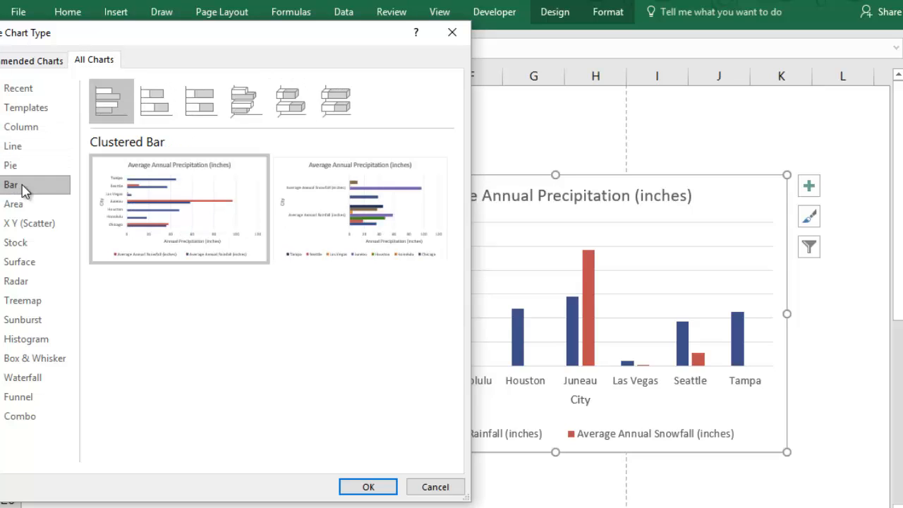
{"action": "left_click", "coordinate": [433, 486]}
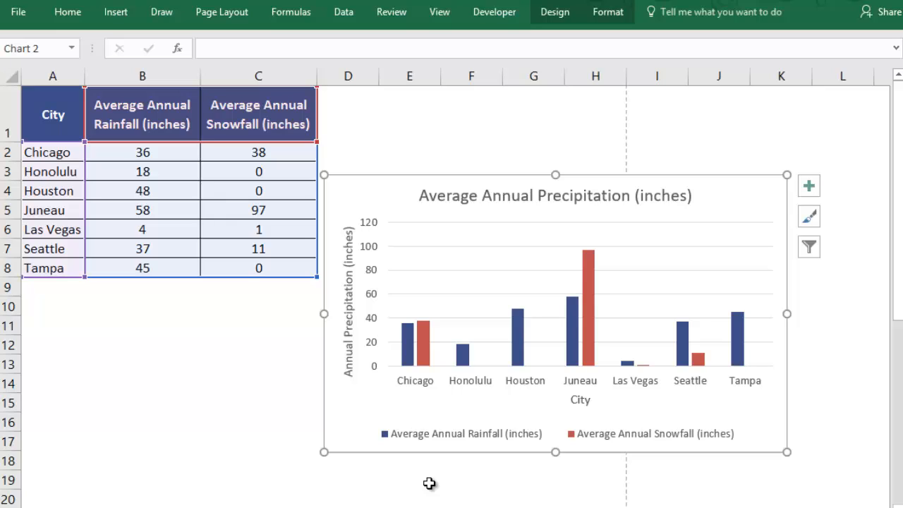
Format the vertical axis labels with the Number category and 1 decimal place
{"action": "double_click", "coordinate": [360, 407]}
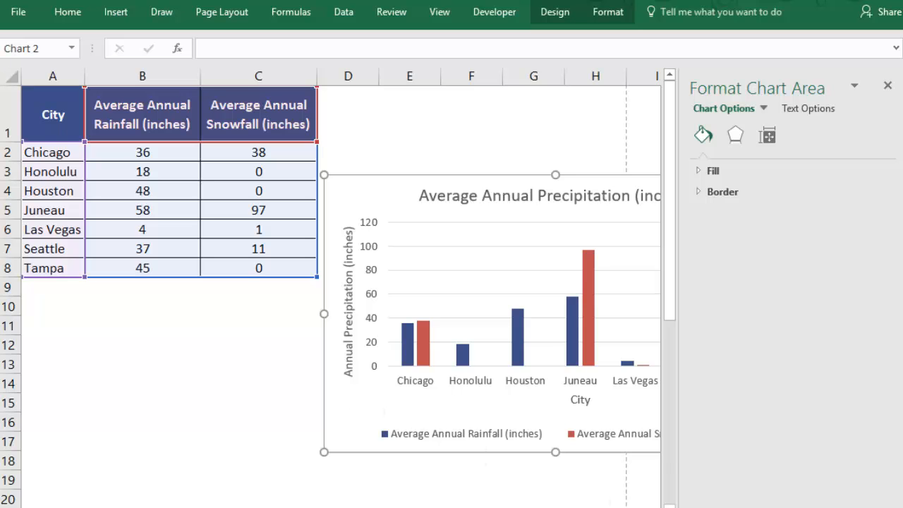
{"action": "left_click_drag", "start_coordinate": [598, 507], "coordinate": [629, 507]}
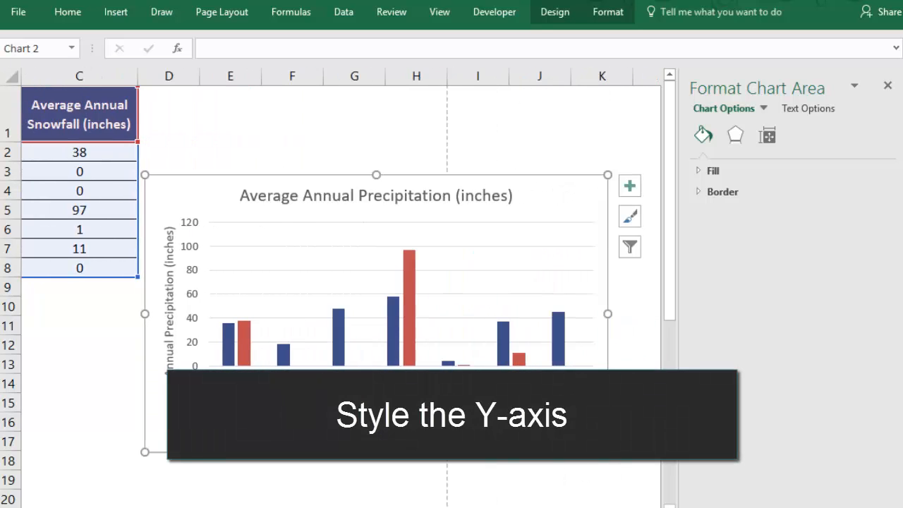
{"action": "left_click", "coordinate": [194, 295]}
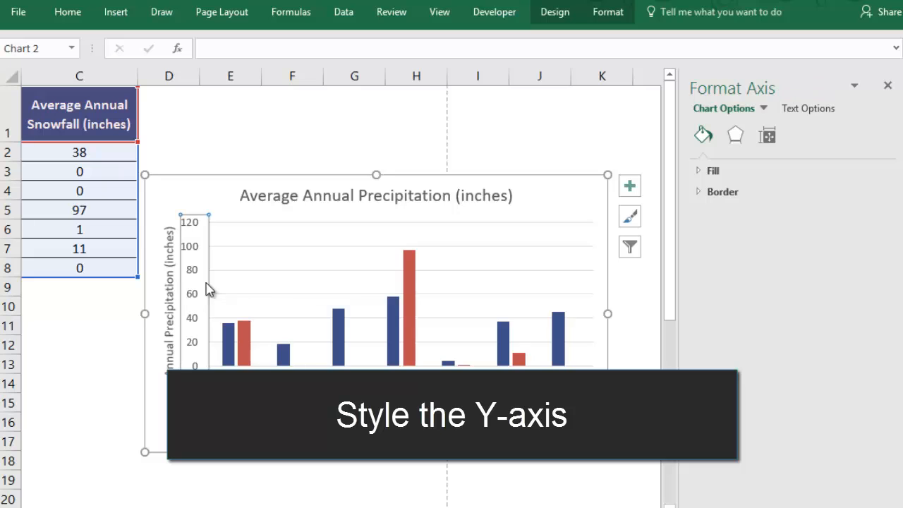
{"action": "left_click", "coordinate": [799, 136]}
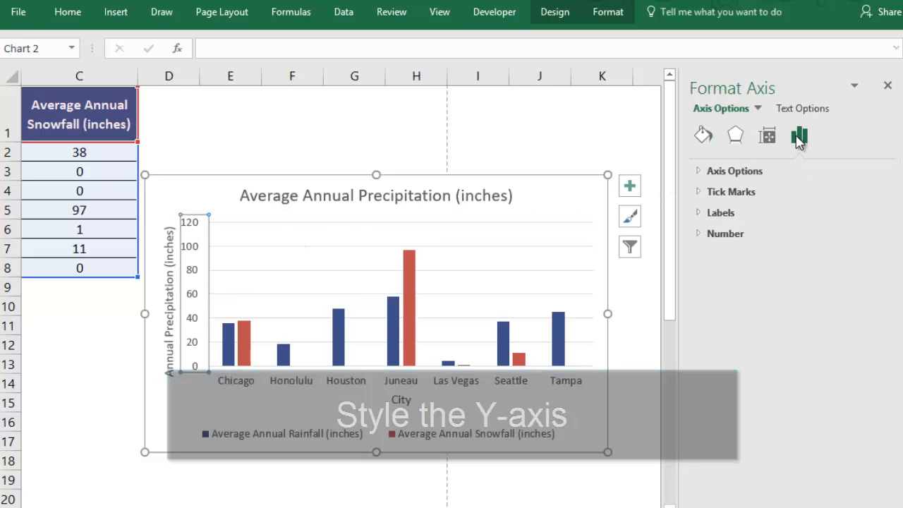
{"action": "left_click", "coordinate": [724, 234]}
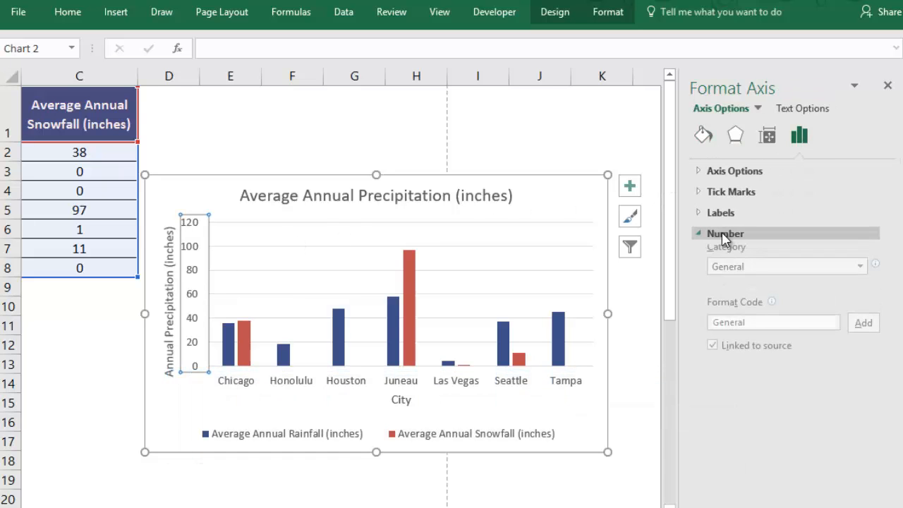
{"action": "left_click", "coordinate": [861, 271]}
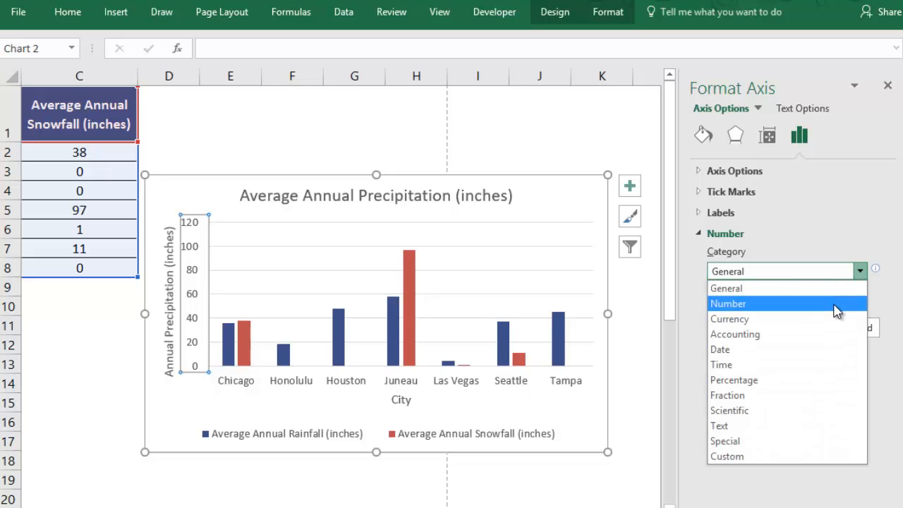
{"action": "left_click", "coordinate": [782, 304]}
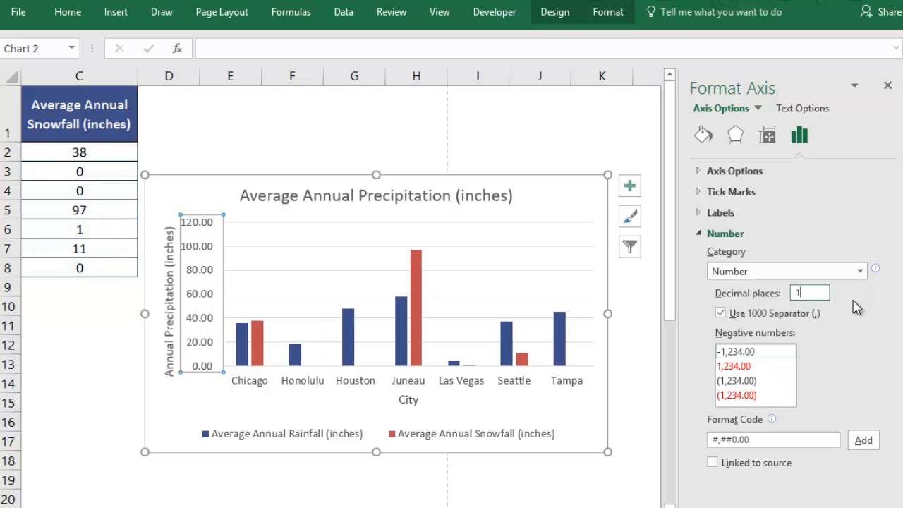
{"action": "key", "text": "Return"}
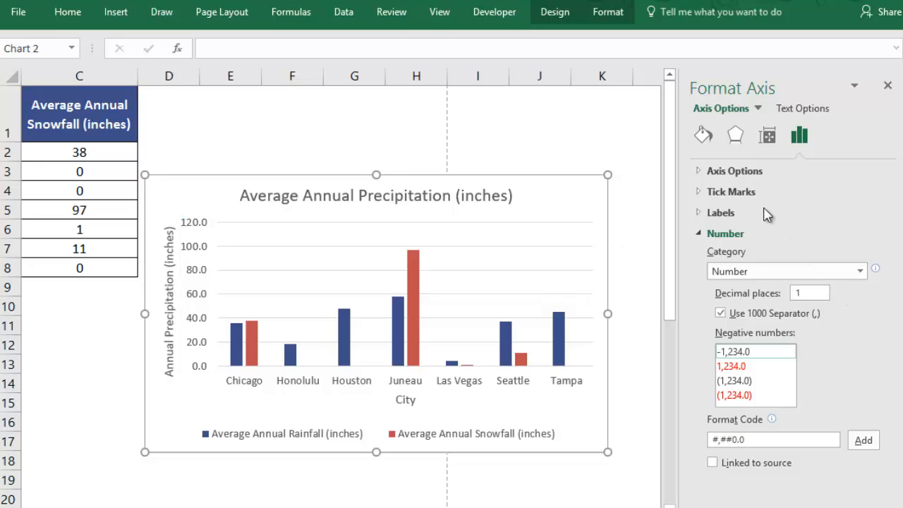
Set the vertical axis maximum bound to 100 and apply the chart style with bold blue titles and gradient columns
{"action": "left_click", "coordinate": [735, 171]}
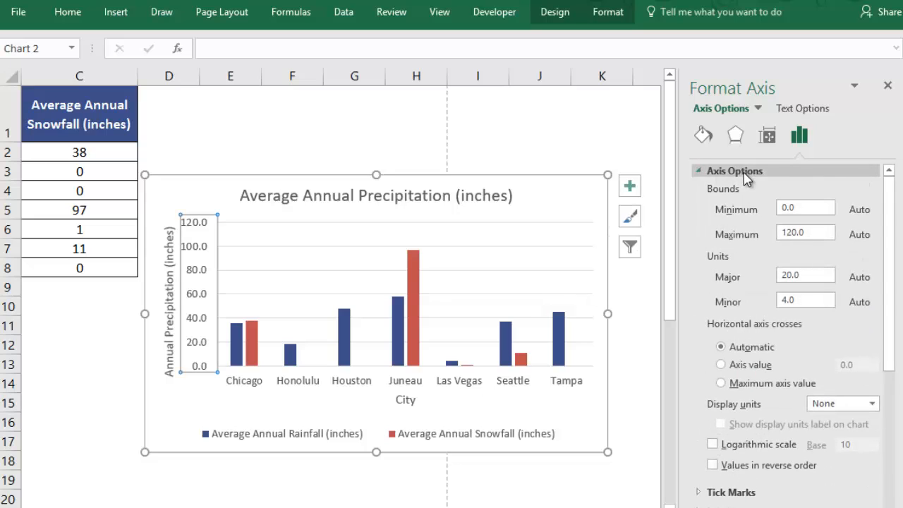
{"action": "left_click_drag", "start_coordinate": [818, 237], "coordinate": [752, 236]}
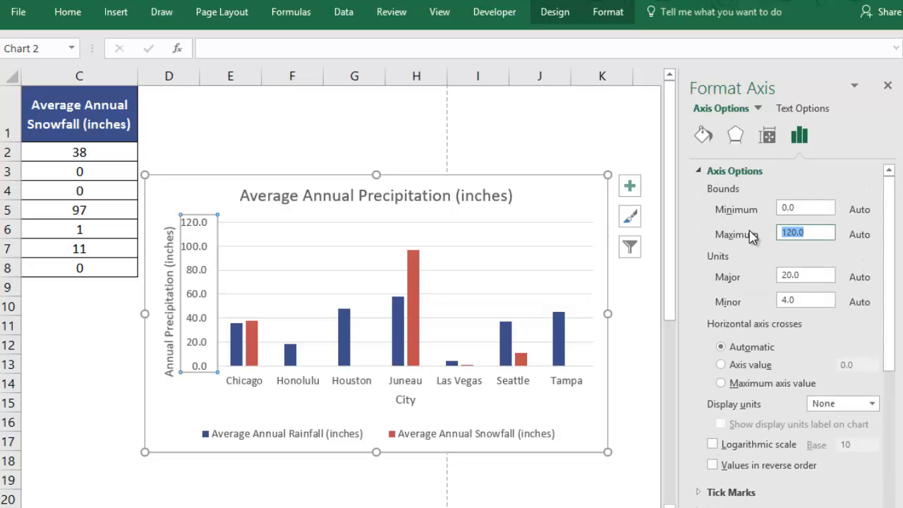
{"action": "type", "text": "100"}
{"action": "key", "text": "Return"}
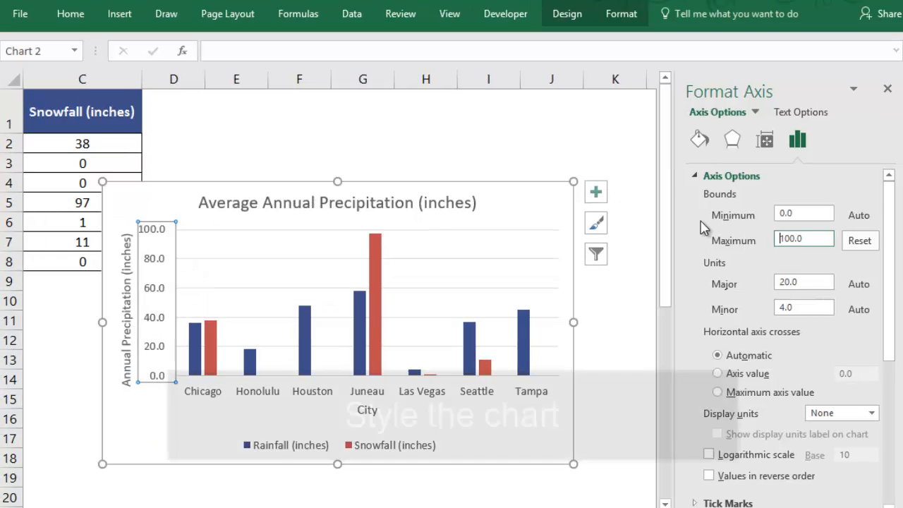
{"action": "left_click", "coordinate": [561, 10]}
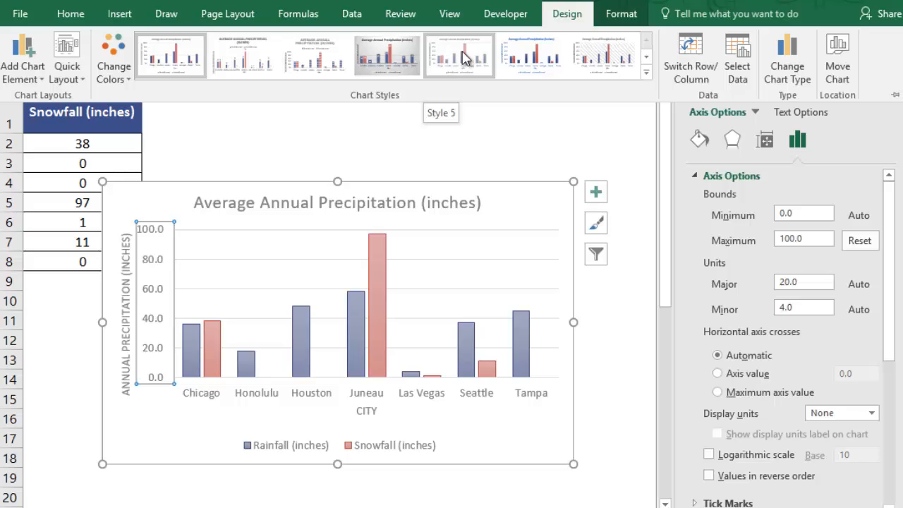
{"action": "left_click", "coordinate": [521, 56]}
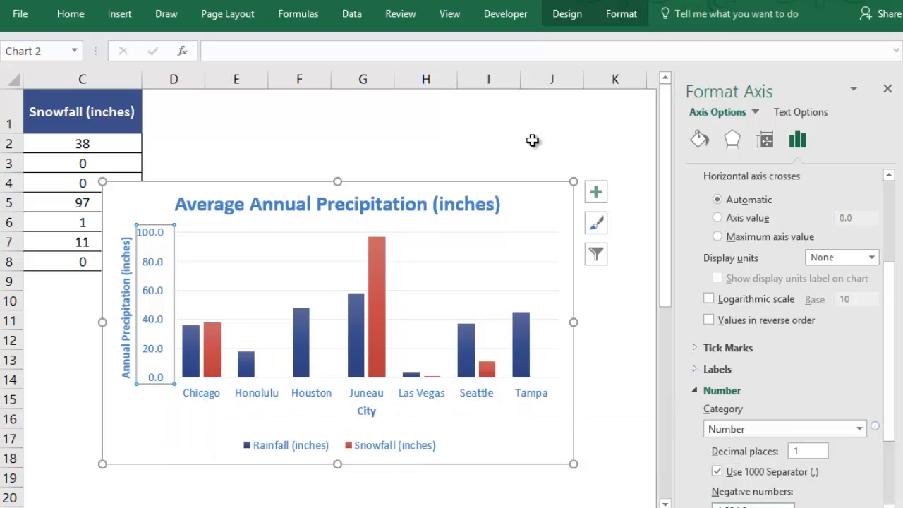
Fill the rainfall columns with the picture raindrop.png and set the picture fill to Stack
{"action": "left_click", "coordinate": [360, 328]}
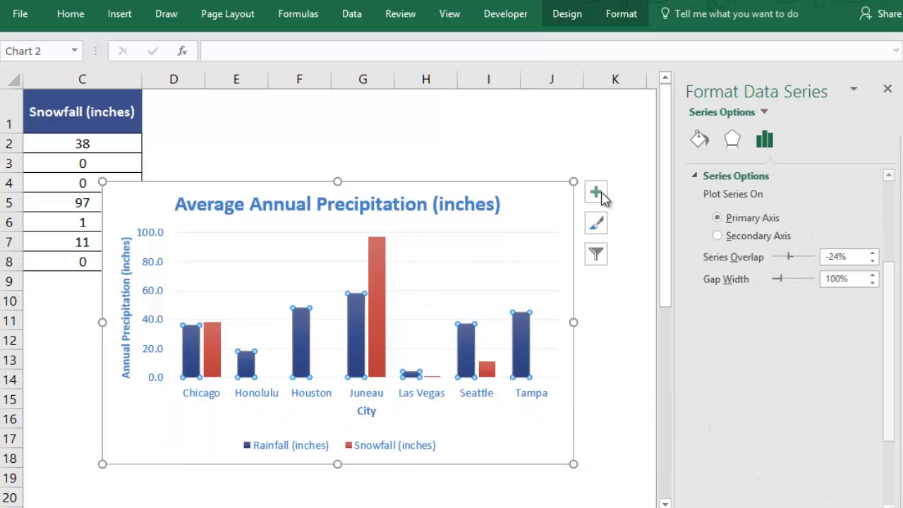
{"action": "left_click", "coordinate": [700, 144]}
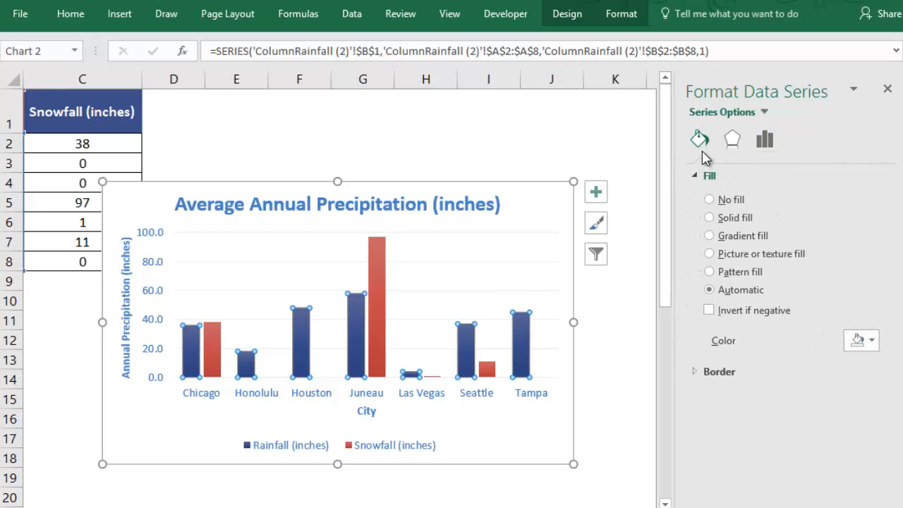
{"action": "left_click", "coordinate": [709, 254]}
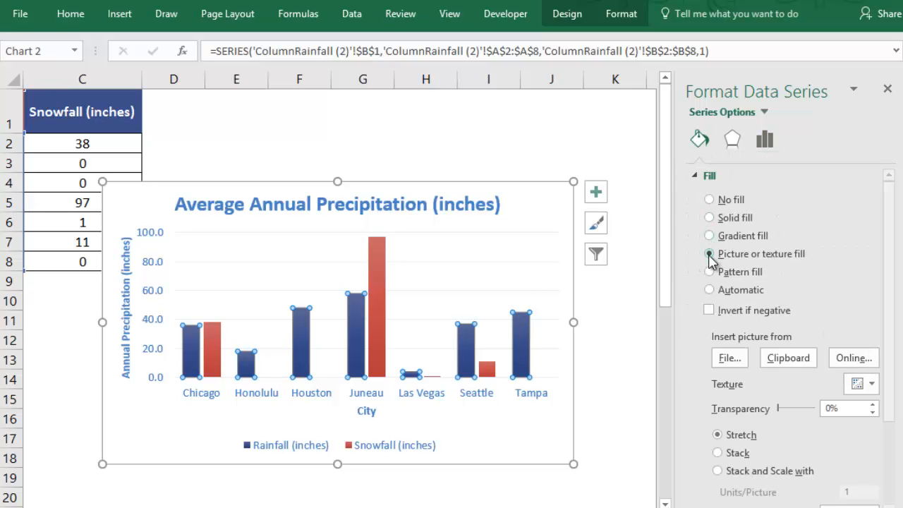
{"action": "left_click", "coordinate": [726, 358]}
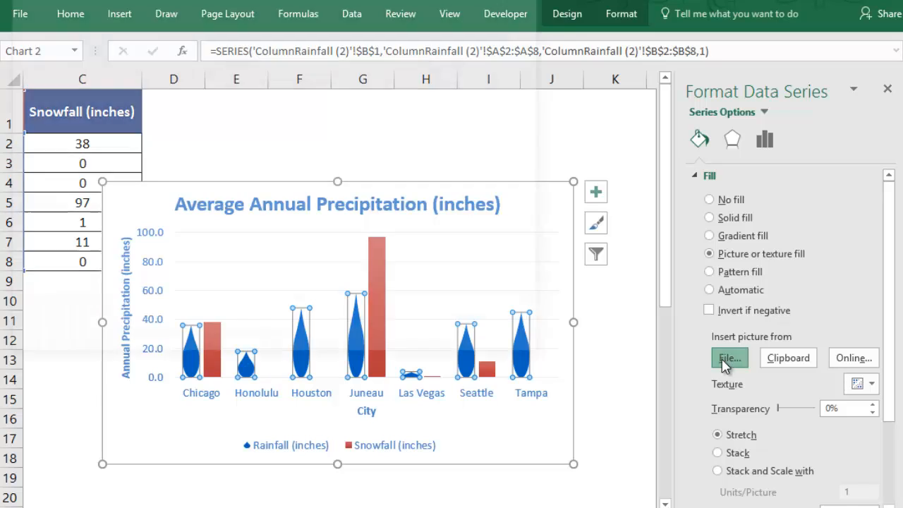
{"action": "double_click", "coordinate": [200, 117]}
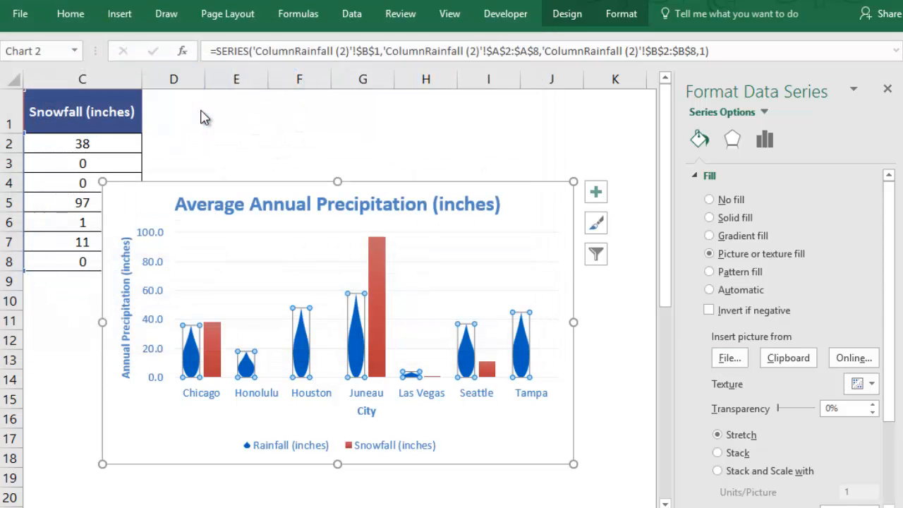
{"action": "left_click", "coordinate": [717, 452]}
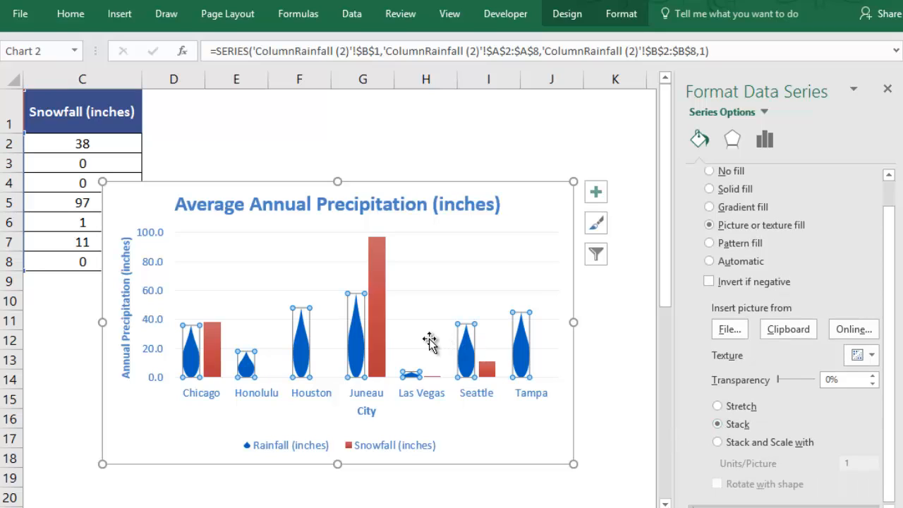
Fill the snowfall columns with the picture snowflake.png using the Stack option, and deselect the chart
{"action": "left_click", "coordinate": [381, 344]}
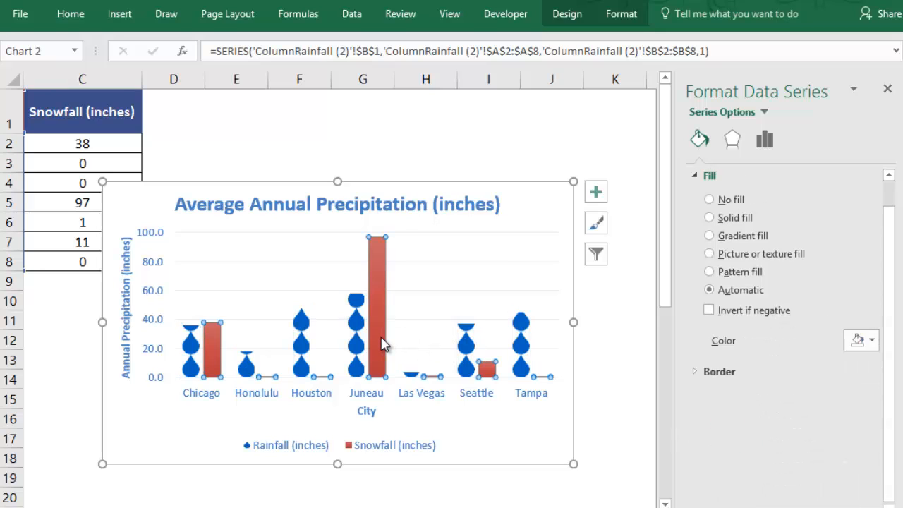
{"action": "left_click", "coordinate": [709, 253]}
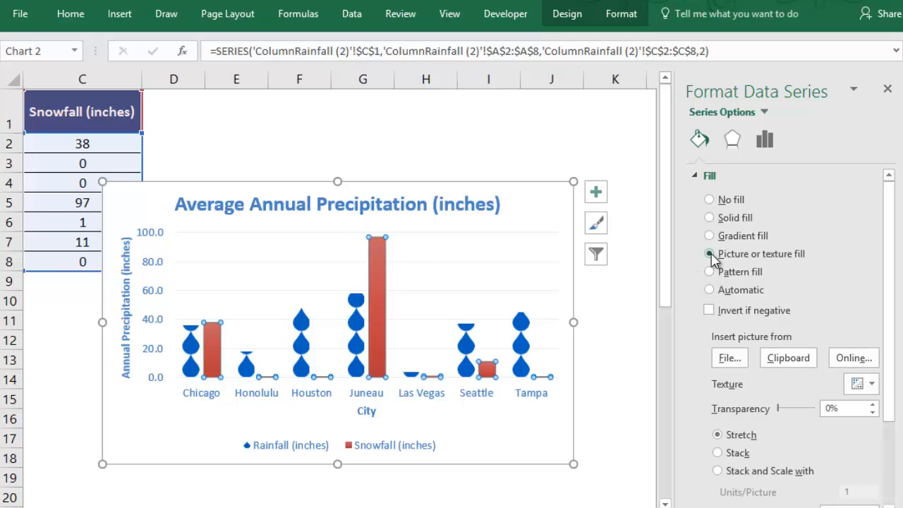
{"action": "left_click", "coordinate": [729, 358]}
{"action": "double_click", "coordinate": [286, 119]}
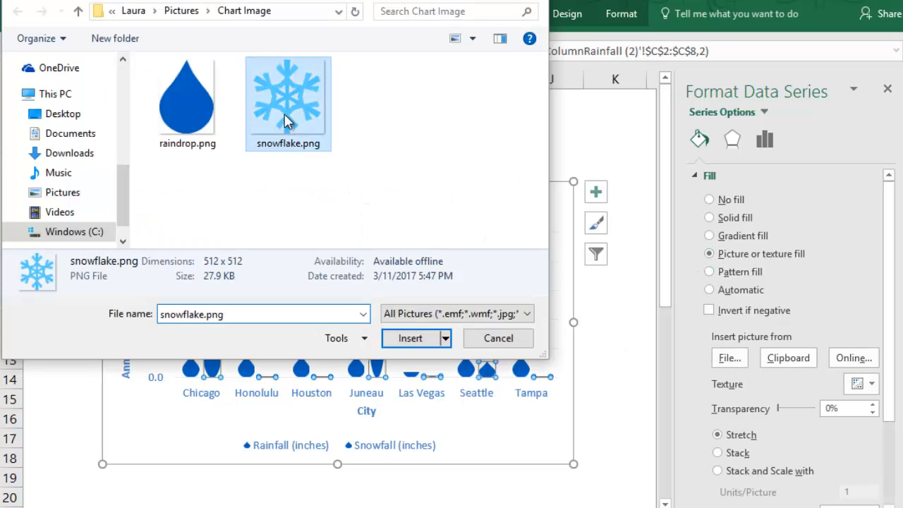
{"action": "left_click", "coordinate": [717, 452]}
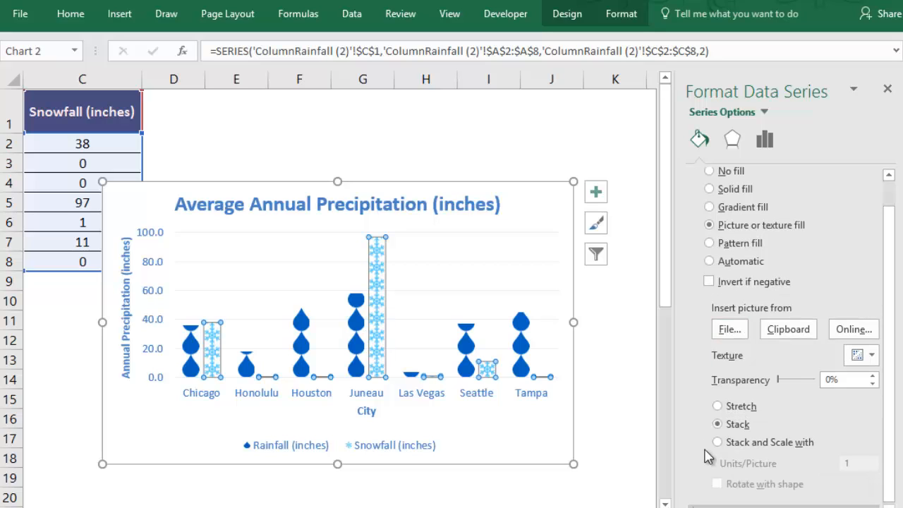
{"action": "left_click", "coordinate": [626, 408]}
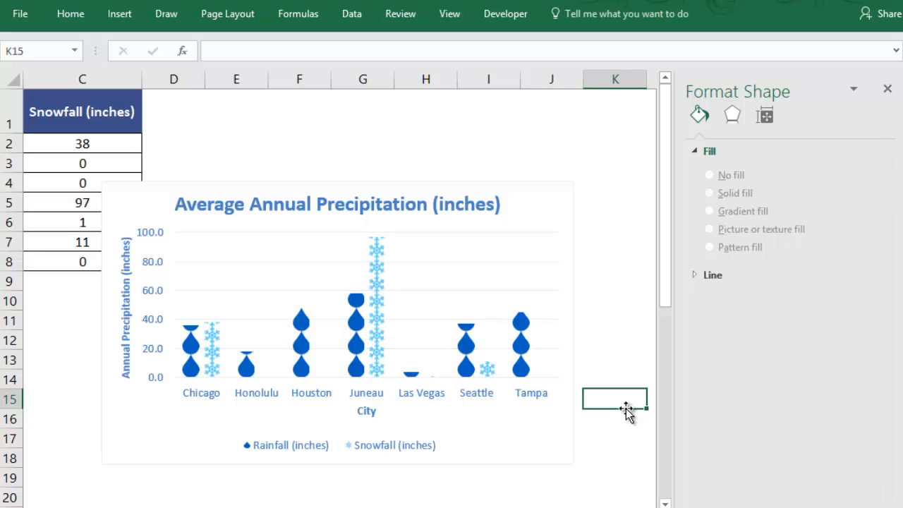